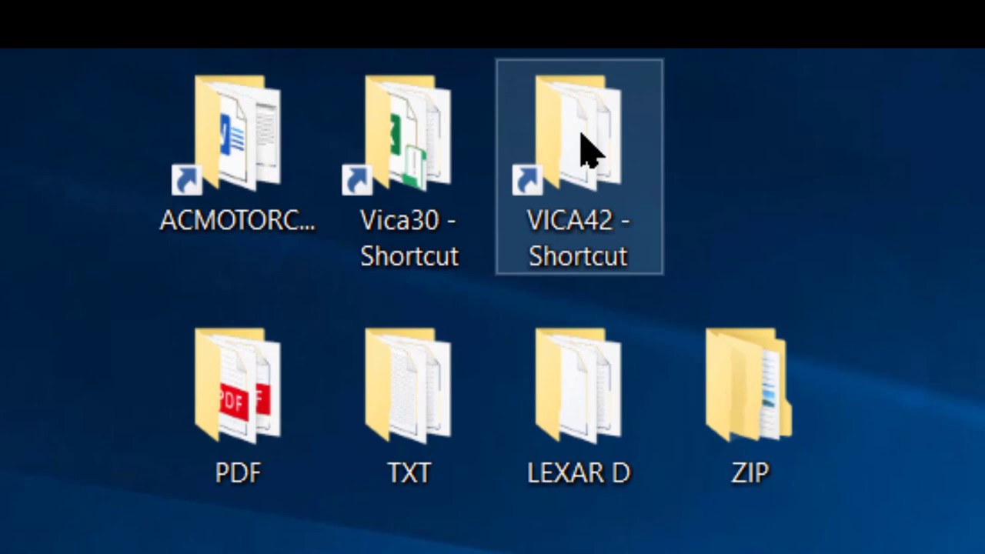
Open the VICA42 program folder full-screen and select VICA42ENHQW.exe in the file list
double_click(582, 146)
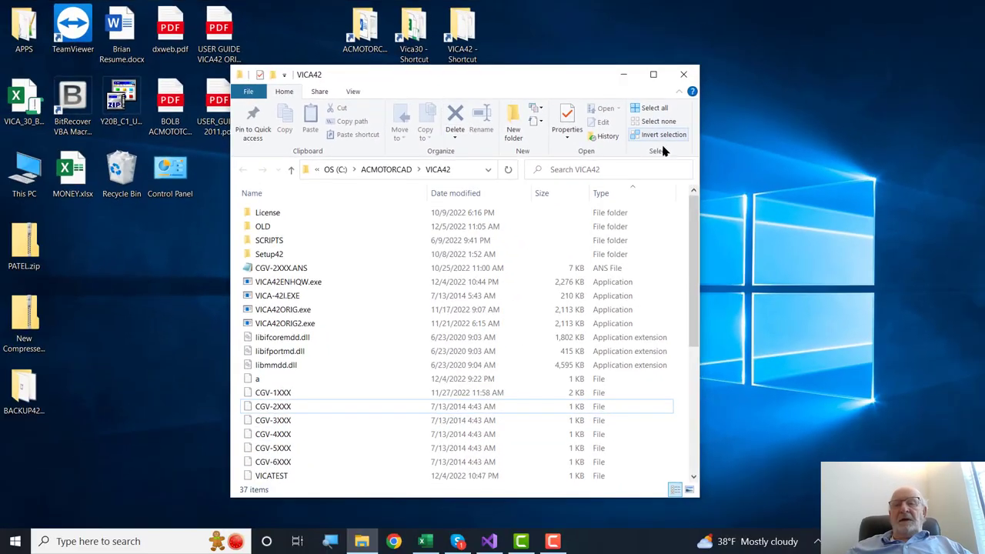
left_click(653, 75)
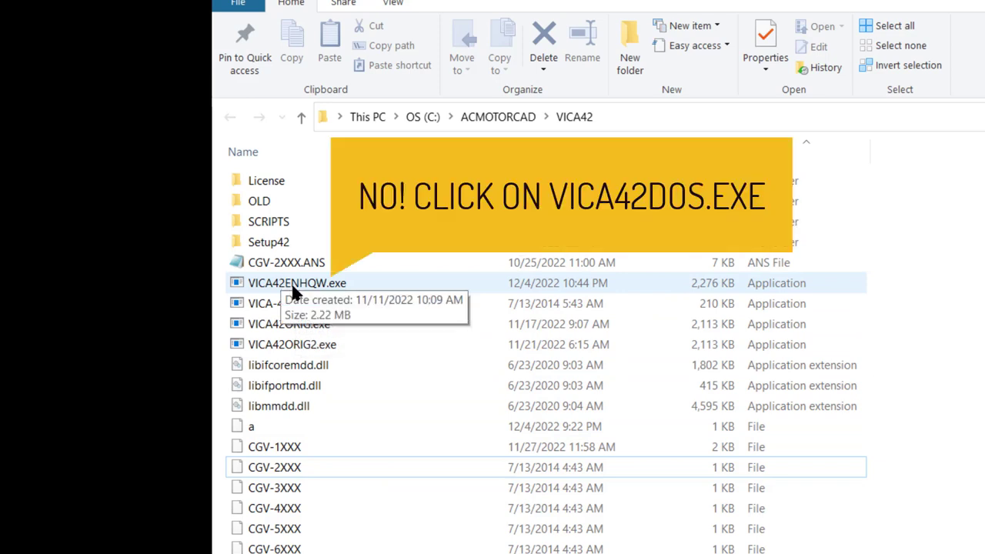
left_click(295, 293)
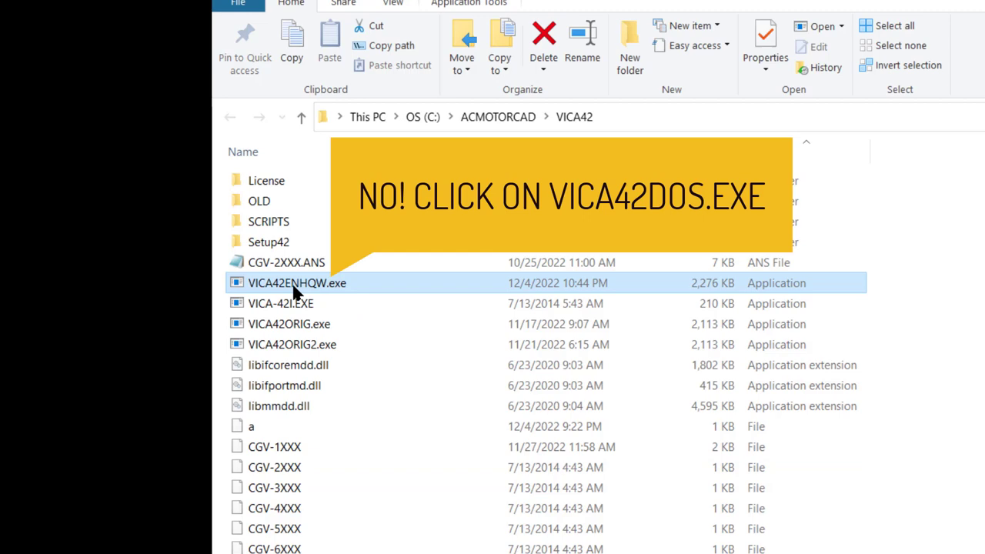
Launch VICA42ENHQW.exe to bring up the VICA-42I single-phase design main menu
double_click(294, 289)
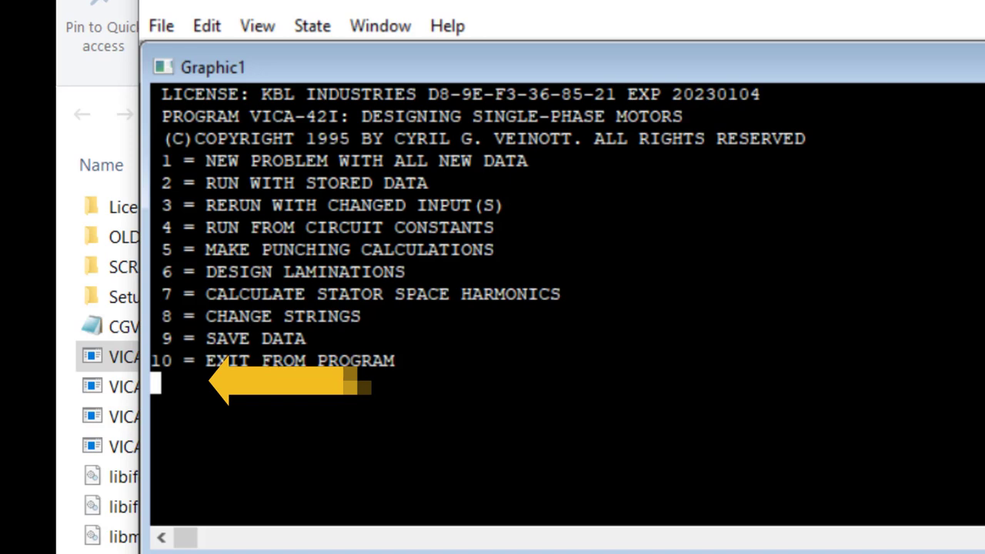
Choose option 2, Run With Stored Data, and enter CGV-1XXX as the I/O file name
type("2")
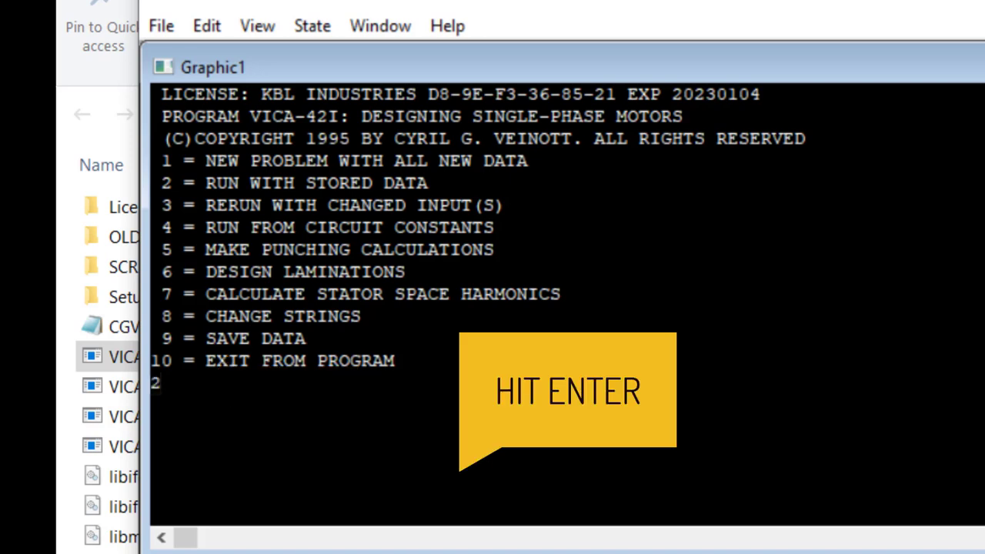
key("Return")
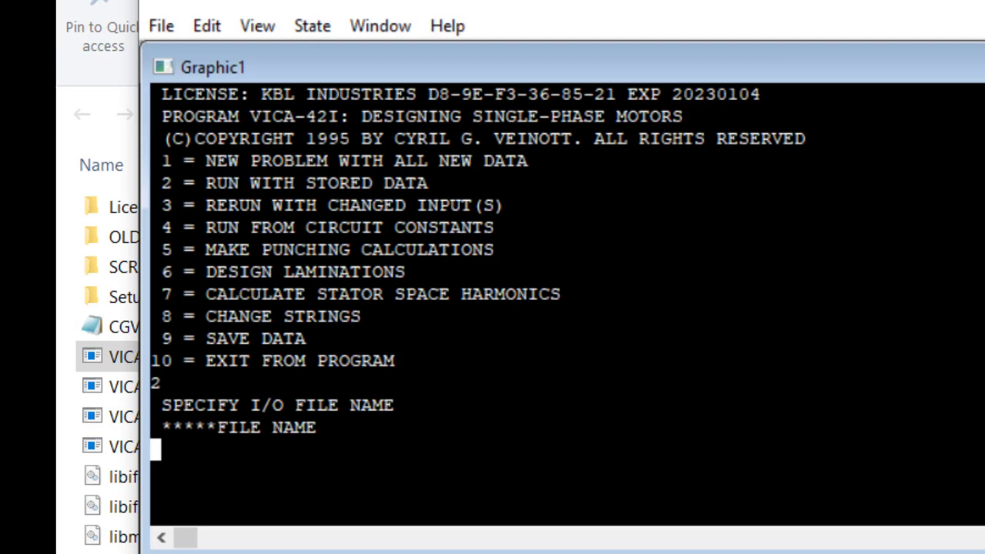
type("CGV")
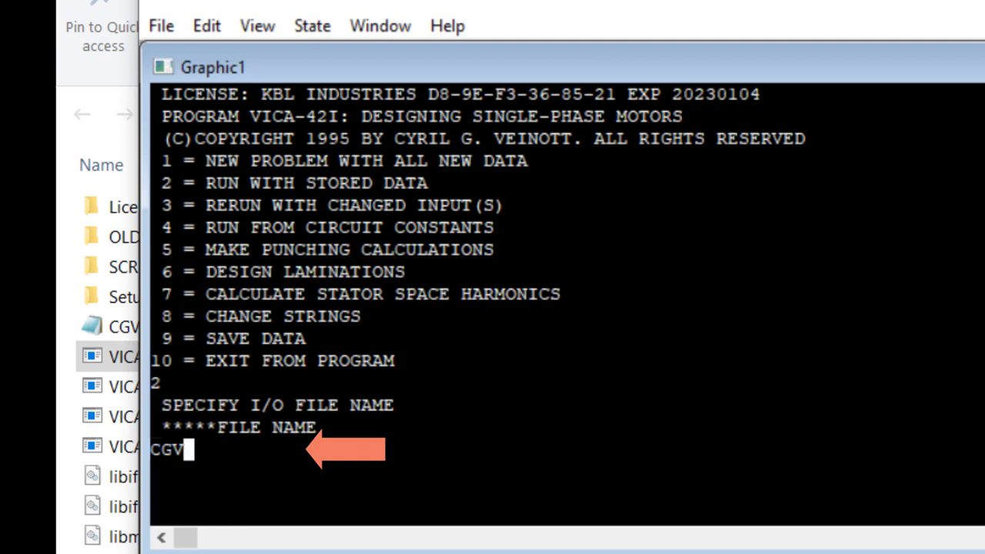
type("-1XXX")
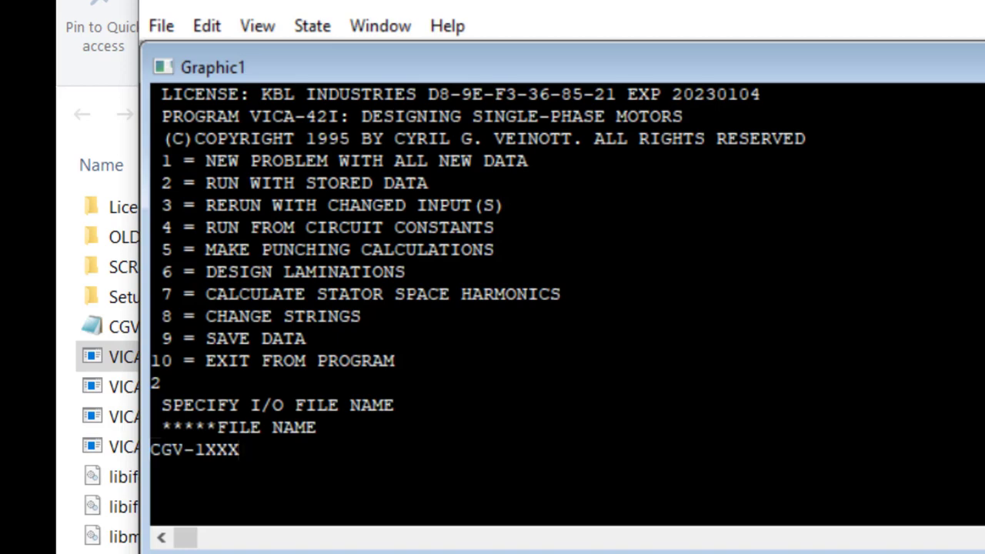
Submit CGV-1XXX to load and list its stored motor input data
key("Return")
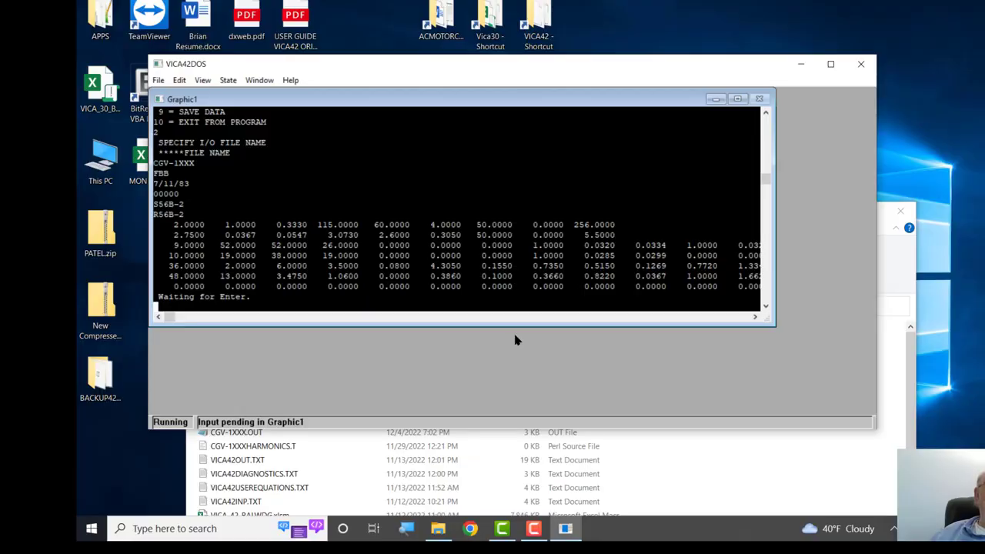
Page through the CGV-1XXX design, resistance/reactance, load-performance and locked-rotor results
key("Return")
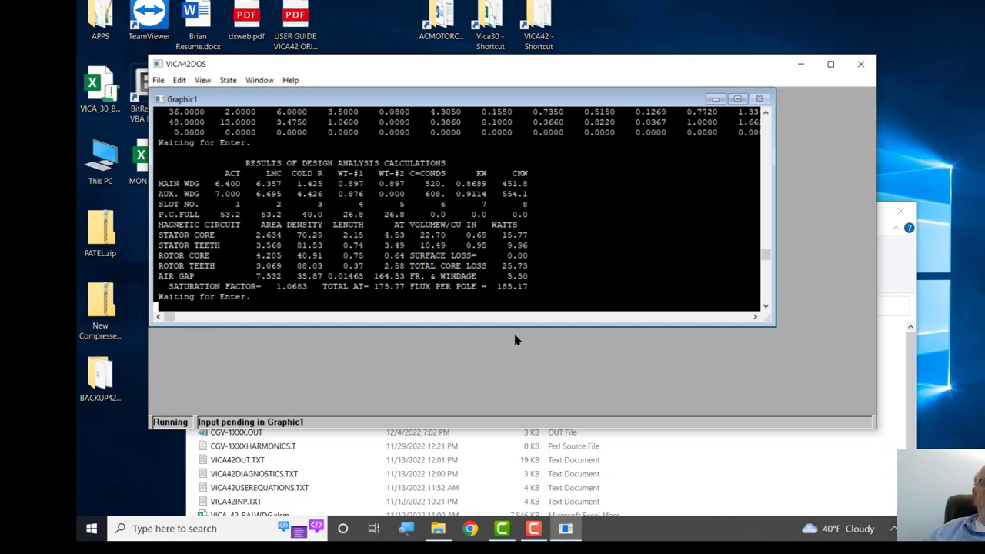
key("Return")
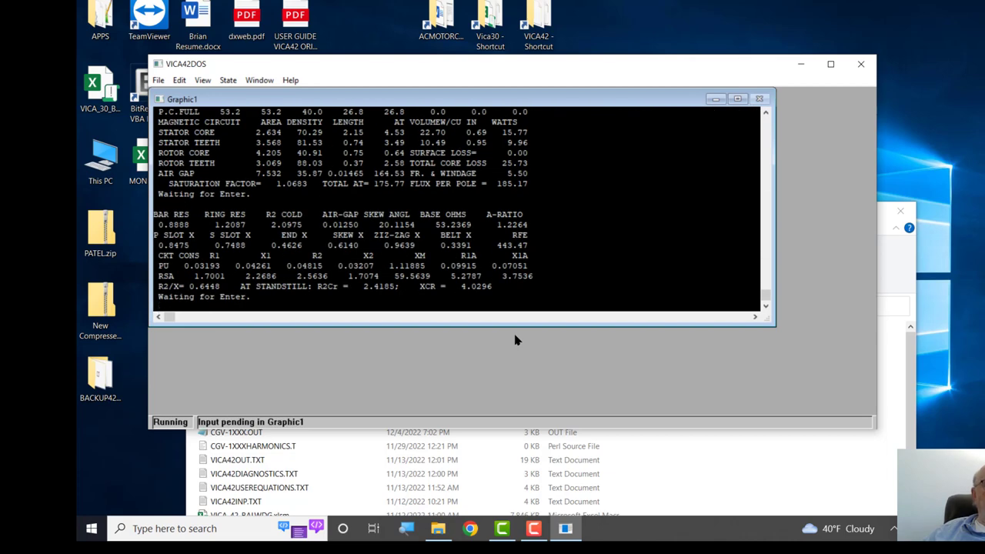
key("Return")
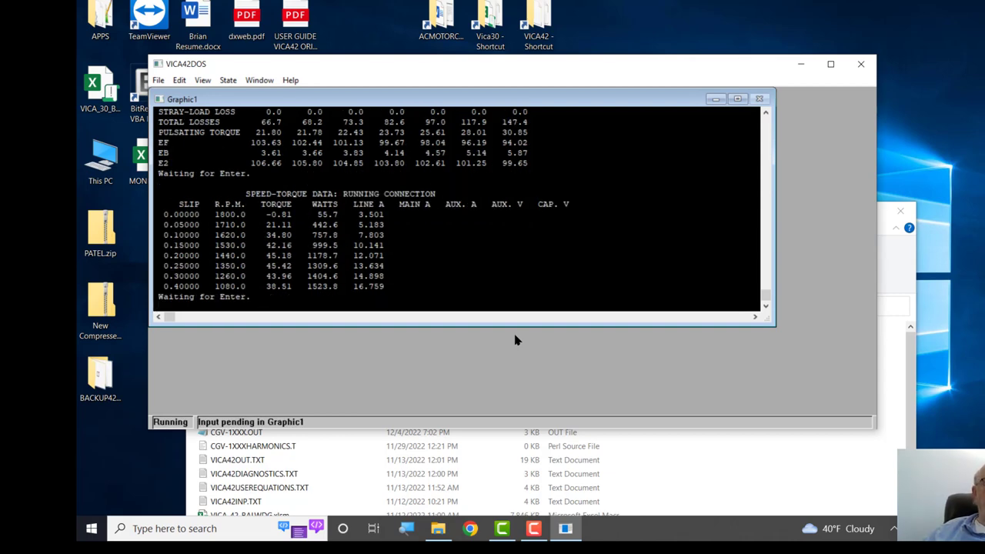
key("Return")
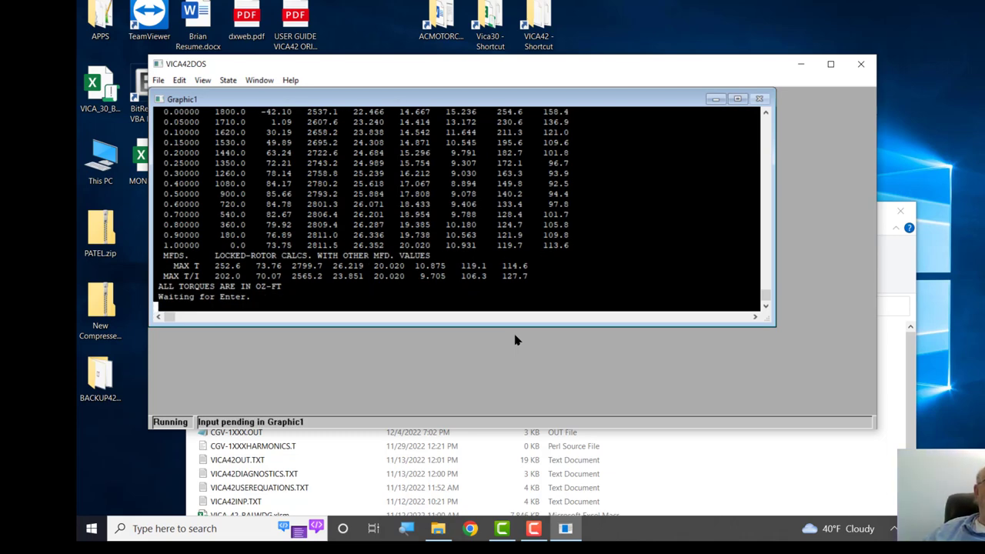
key("Return")
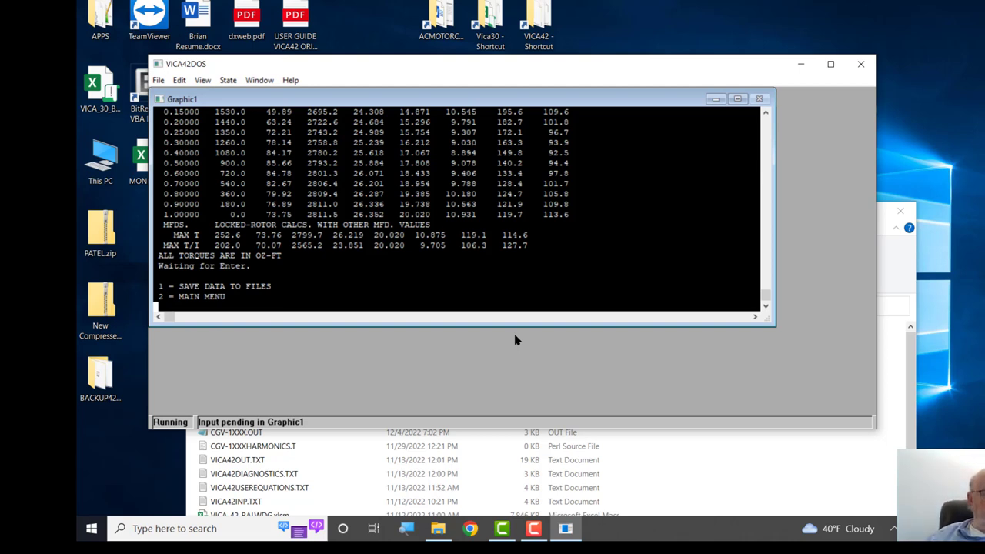
Save the results to FBB.OUT with option 1 and continue to the main menu
type("1")
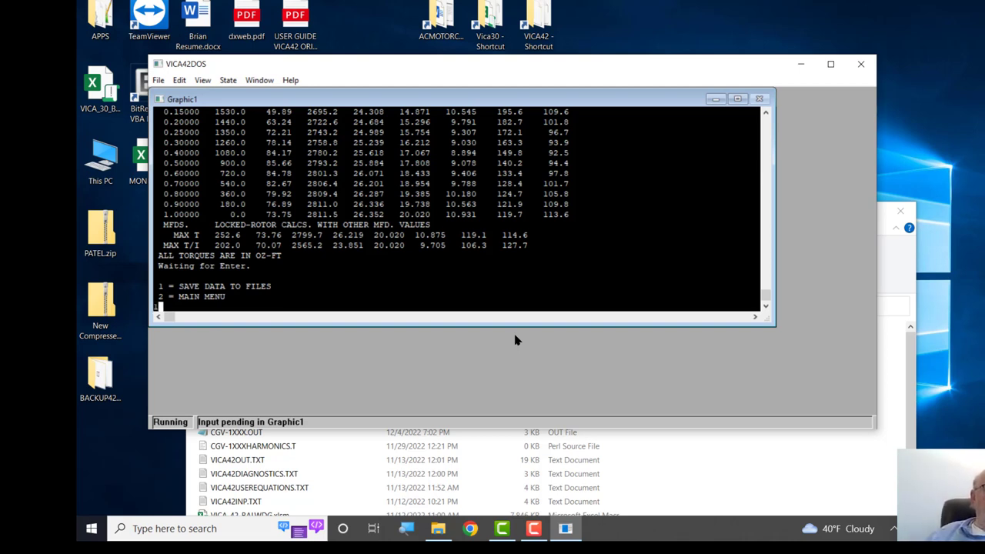
key("Return")
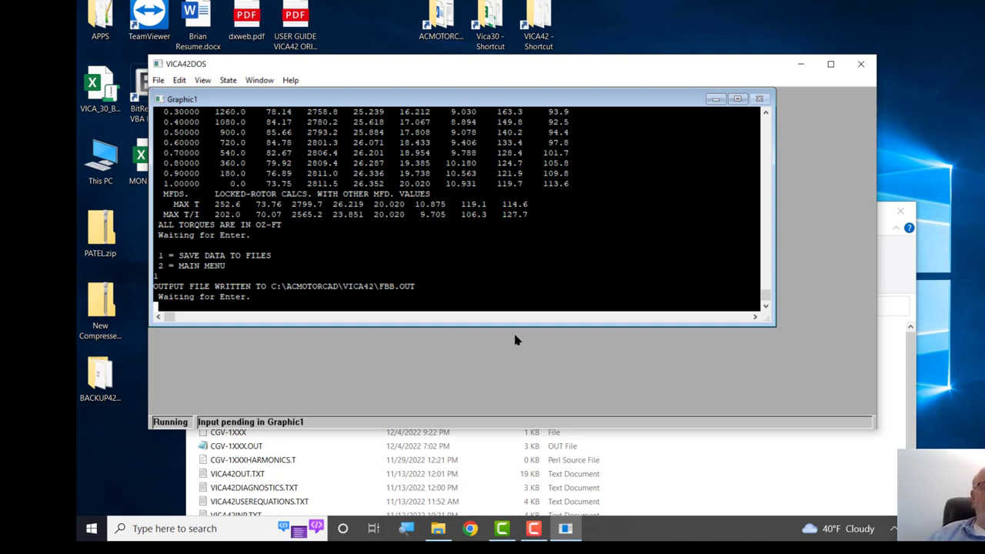
key("Return")
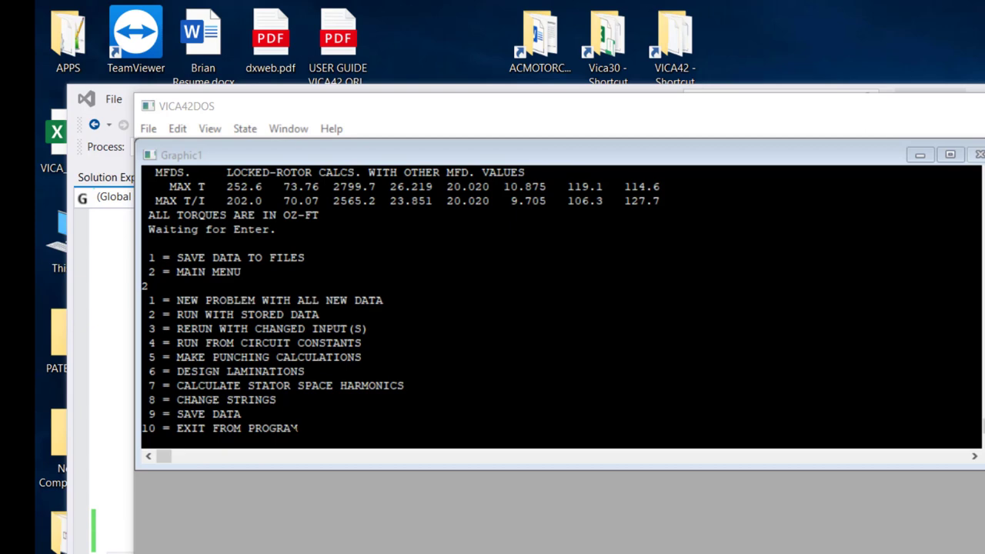
Enlarge the Graphic1 console and maximize VICA42DOS so the full speed-torque table shows
left_click(340, 442)
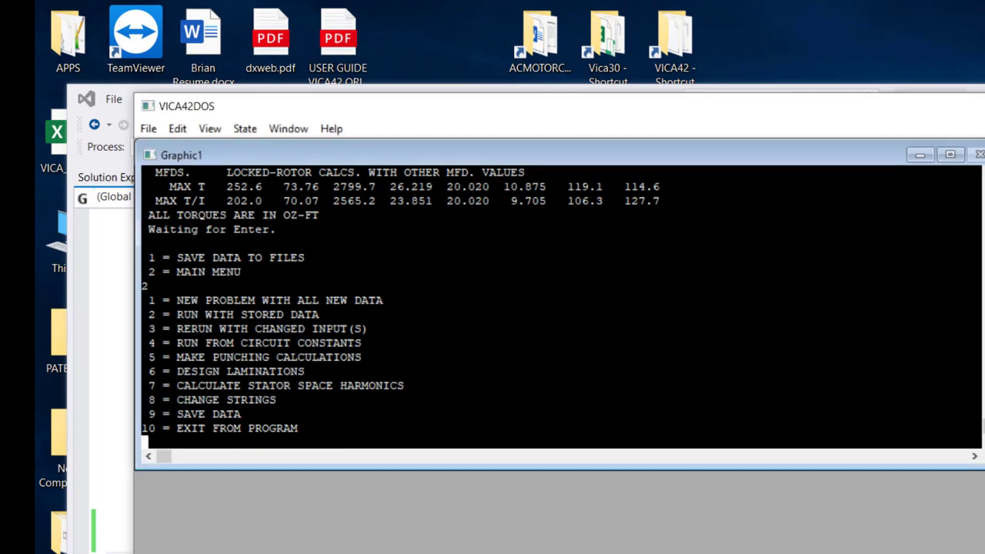
left_click_drag(347, 465, 352, 541)
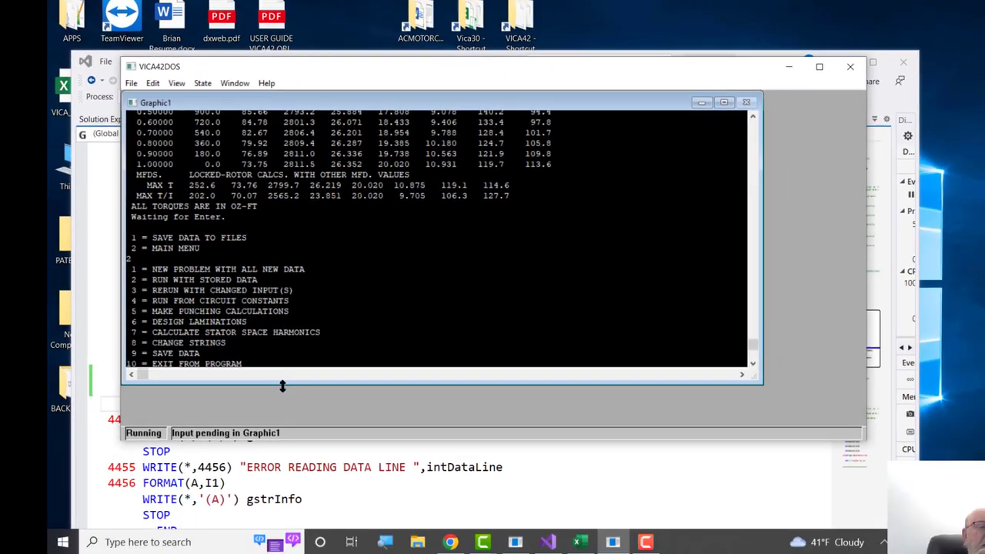
left_click_drag(282, 386, 283, 411)
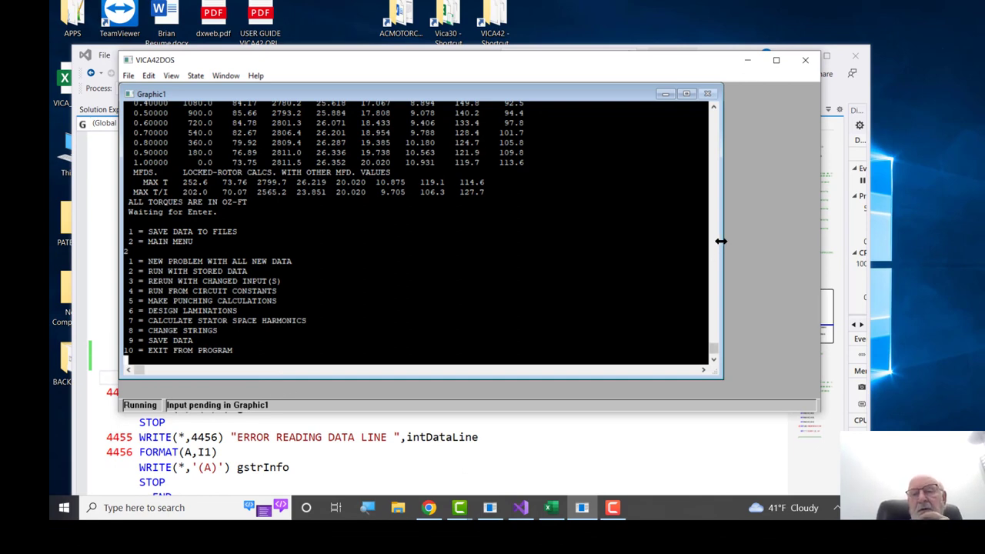
left_click_drag(723, 240, 808, 236)
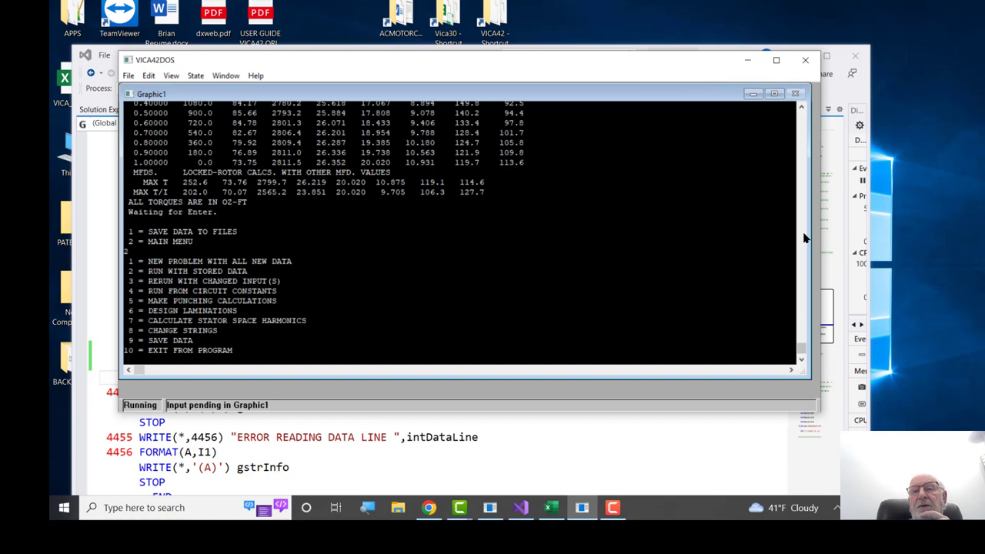
left_click(776, 61)
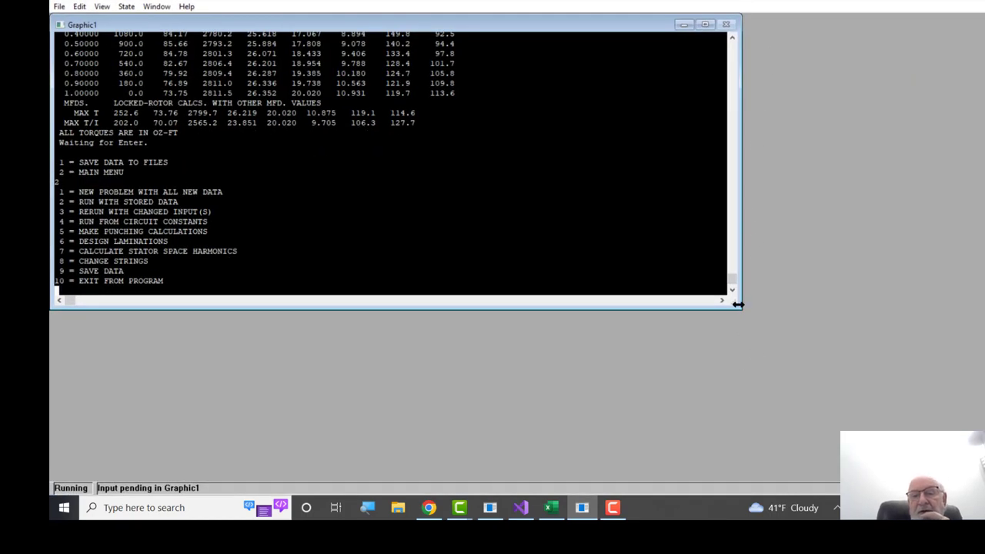
double_click(738, 310)
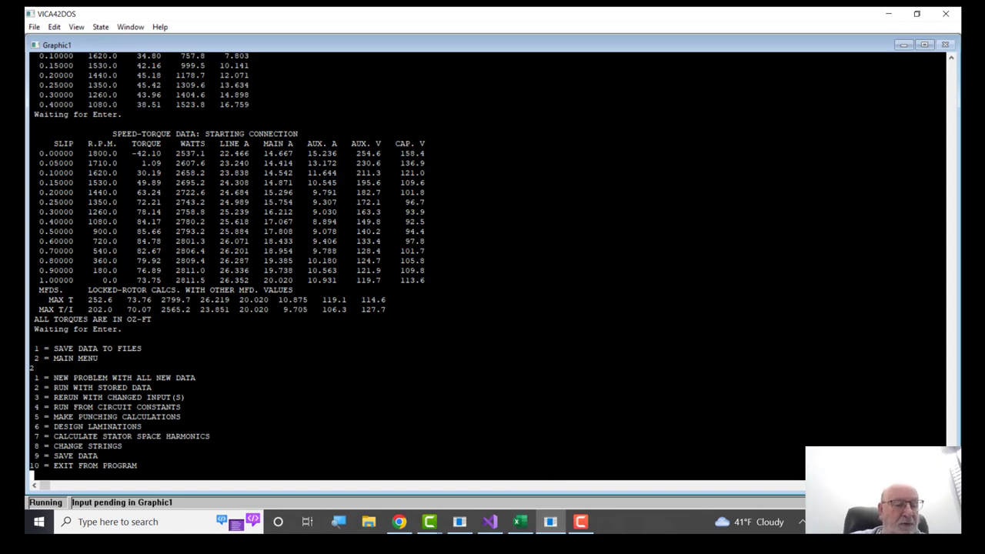
Start a new problem with option 1 and change START CAP MFD from 256 to 255
type("1")
key("Return")
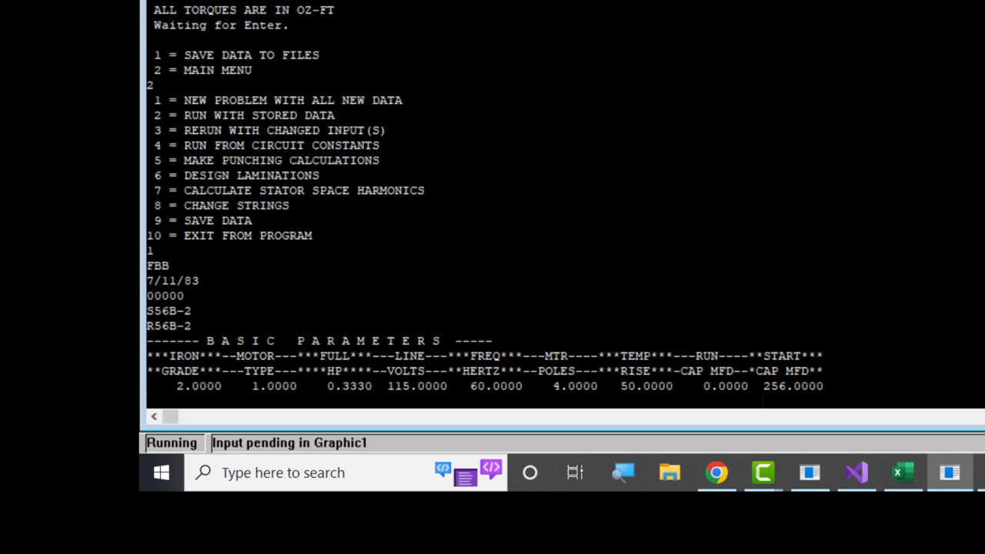
type("255.")
key("Return")
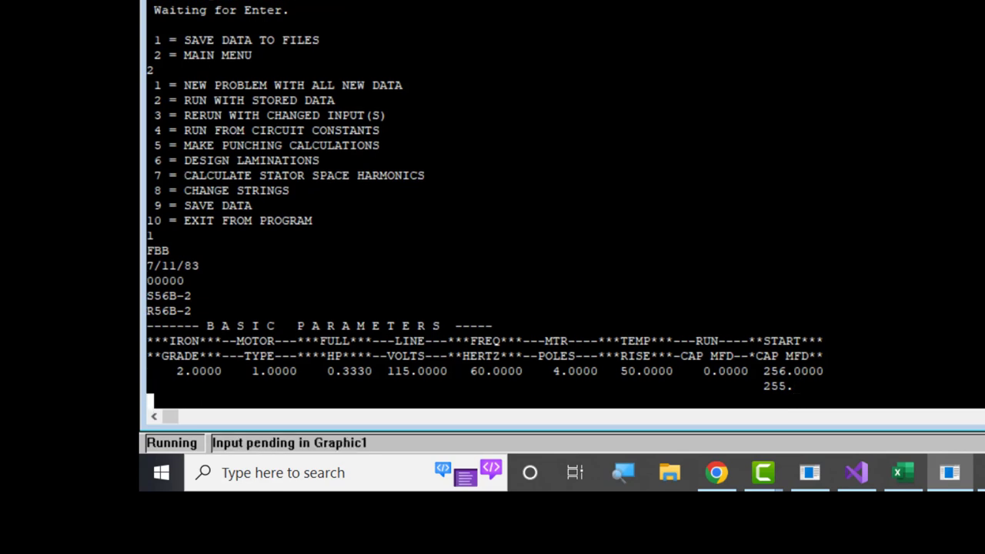
key("Return")
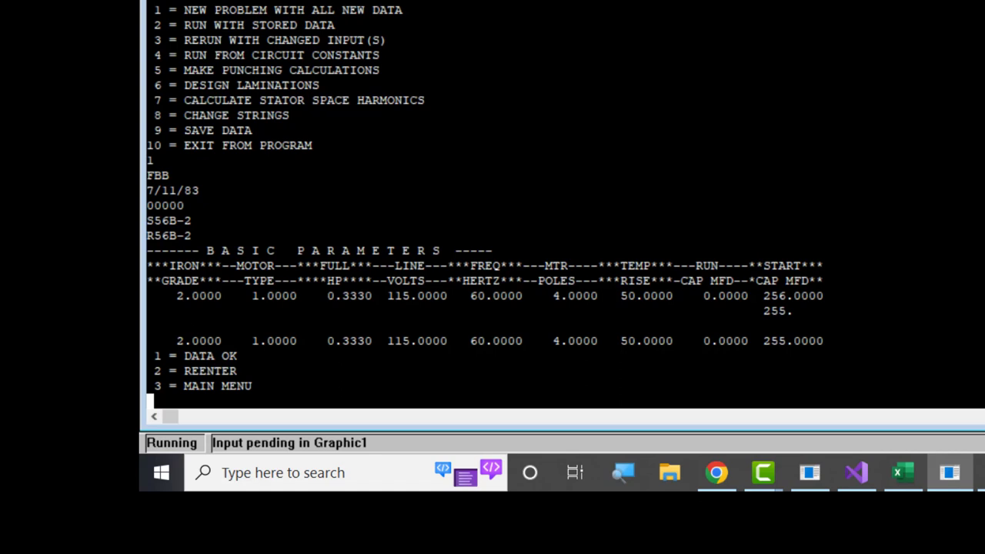
Re-enter the basic parameters, changing TEMP RISE from 50 to 55, then choose Data OK
type("2")
key("Return")
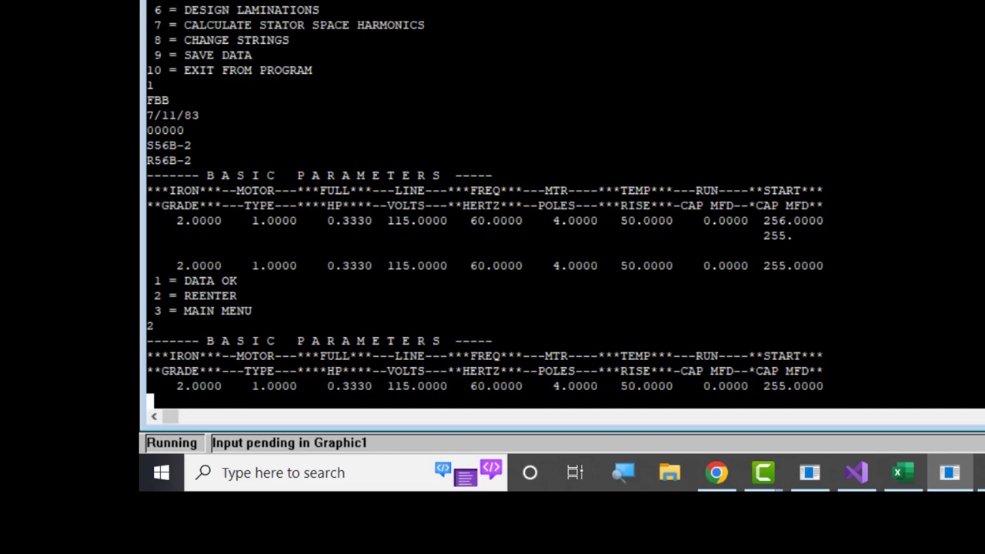
key("Tab")
key("Tab")
key("Tab")
key("Tab")
key("Tab")
key("Tab")
key("Tab")
key("Tab")
type("55")
key("Return")
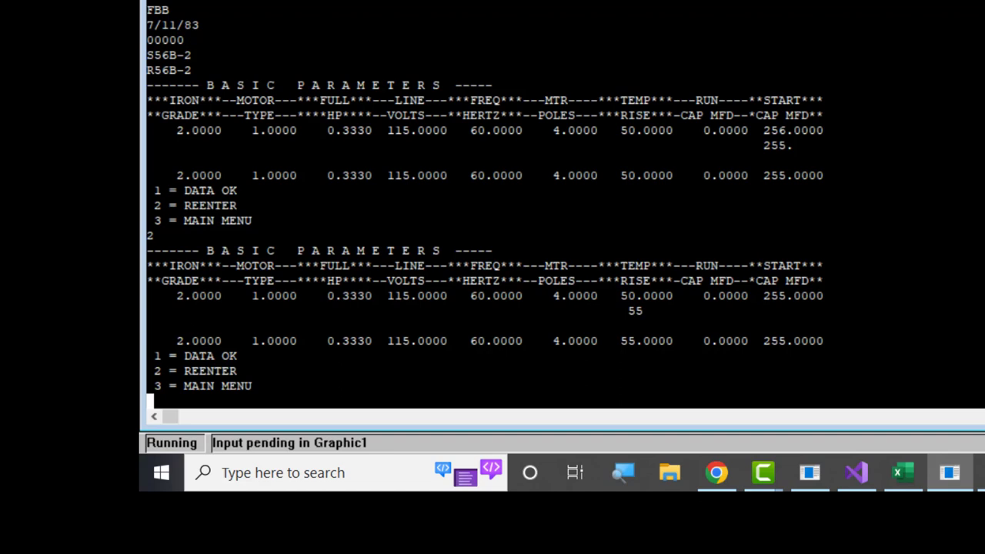
type("1")
Accept the basic parameters and change the rotor BAR-AREA from 0.0367 to 0.04
key("Return")
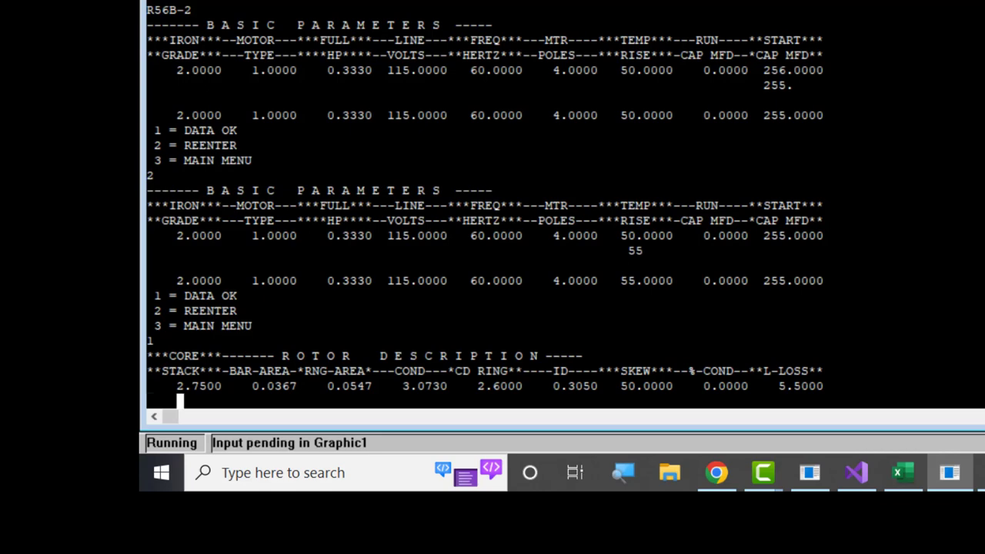
scroll(485, 208, "right", 2)
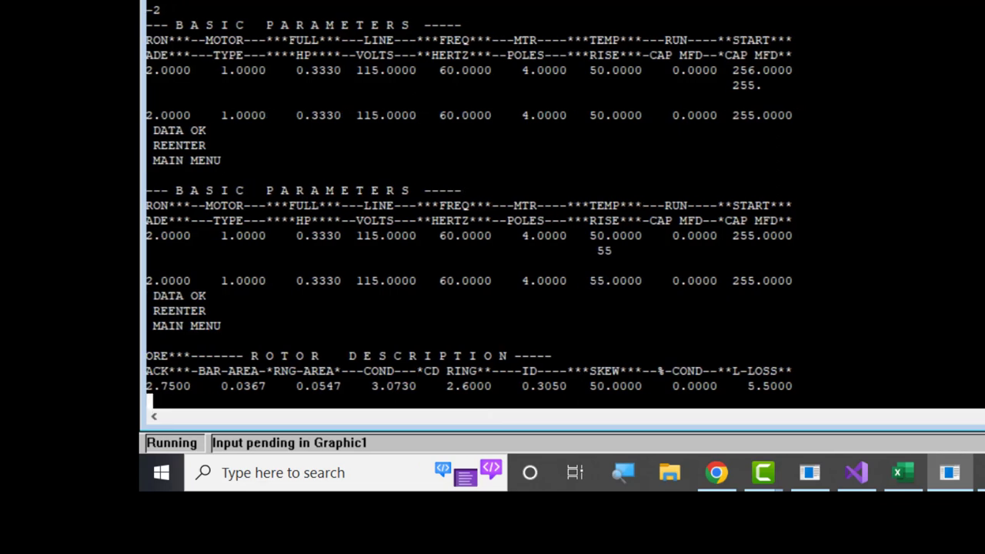
scroll(472, 208, "left", 1)
scroll(472, 208, "left", 1)
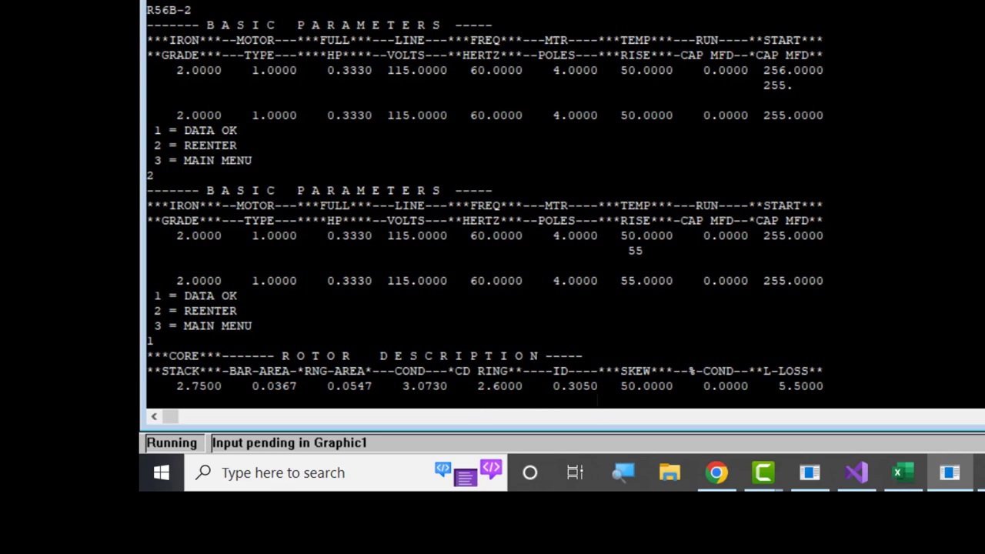
key("BackSpace")
key("BackSpace")
key("BackSpace")
key("BackSpace")
key("BackSpace")
key("BackSpace")
key("BackSpace")
key("BackSpace")
key("BackSpace")
key("BackSpace")
key("BackSpace")
key("BackSpace")
key("BackSpace")
key("BackSpace")
key("BackSpace")
key("BackSpace")
key("BackSpace")
key("BackSpace")
key("BackSpace")
key("BackSpace")
key("BackSpace")
key("BackSpace")
key("BackSpace")
key("BackSpace")
key("BackSpace")
key("BackSpace")
key("BackSpace")
key("BackSpace")
key("BackSpace")
key("BackSpace")
key("BackSpace")
key("BackSpace")
key("BackSpace")
key("BackSpace")
key("BackSpace")
key("BackSpace")
key("BackSpace")
key("BackSpace")
key("BackSpace")
key("BackSpace")
key("BackSpace")
key("BackSpace")
key("BackSpace")
type(".04")
key("Return")
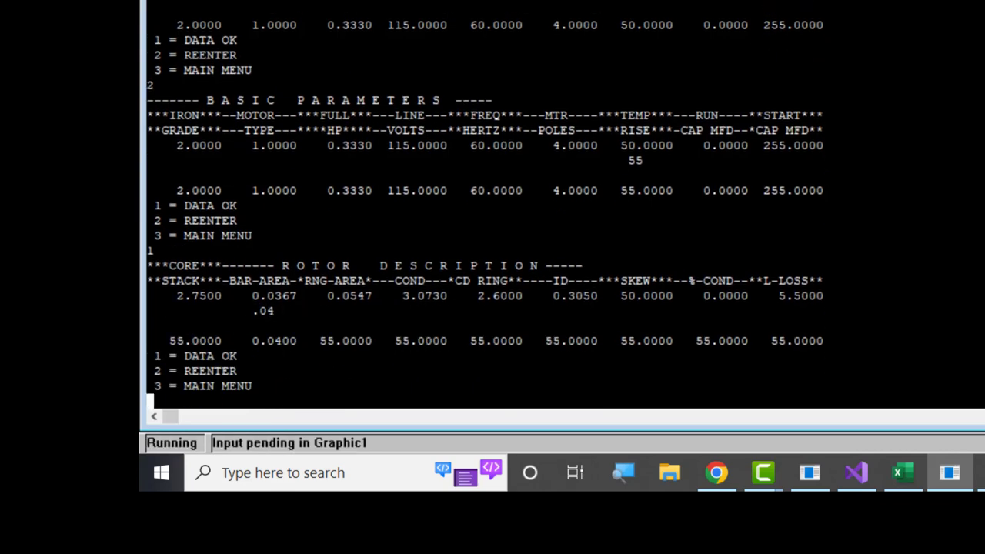